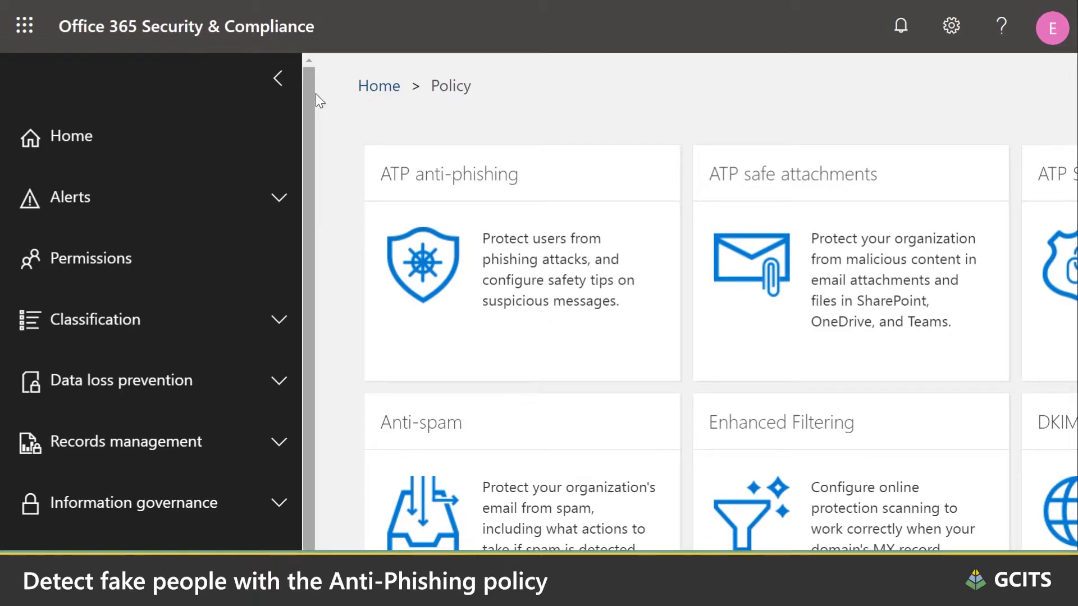
# Have the ATP anti-phishing policy move mail from impersonated users to the Junk Email folder.
pyautogui.click(279, 80)
pyautogui.click(258, 253)
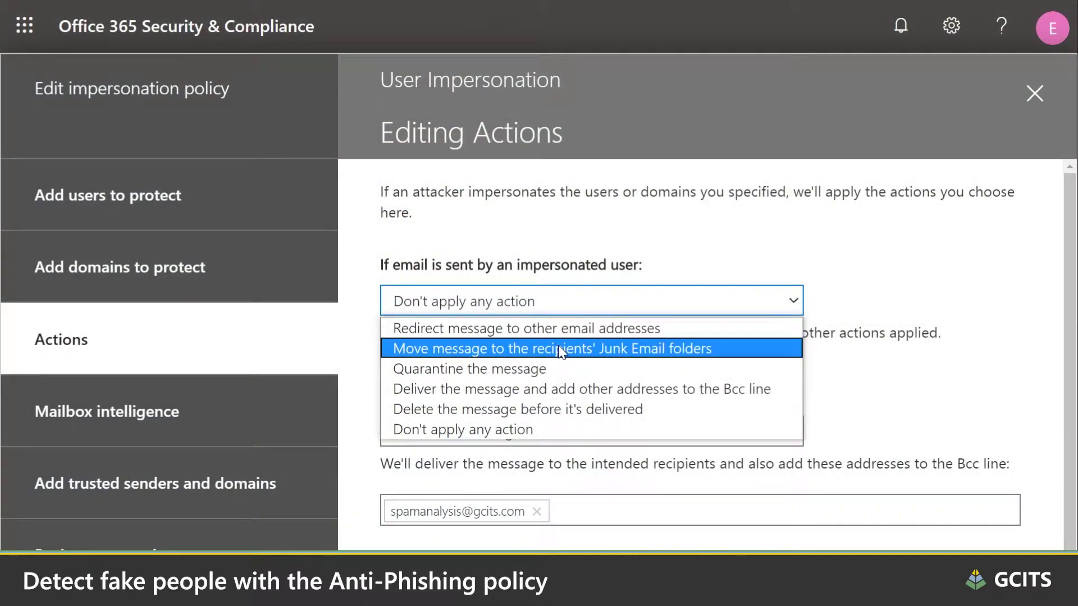
pyautogui.click(554, 345)
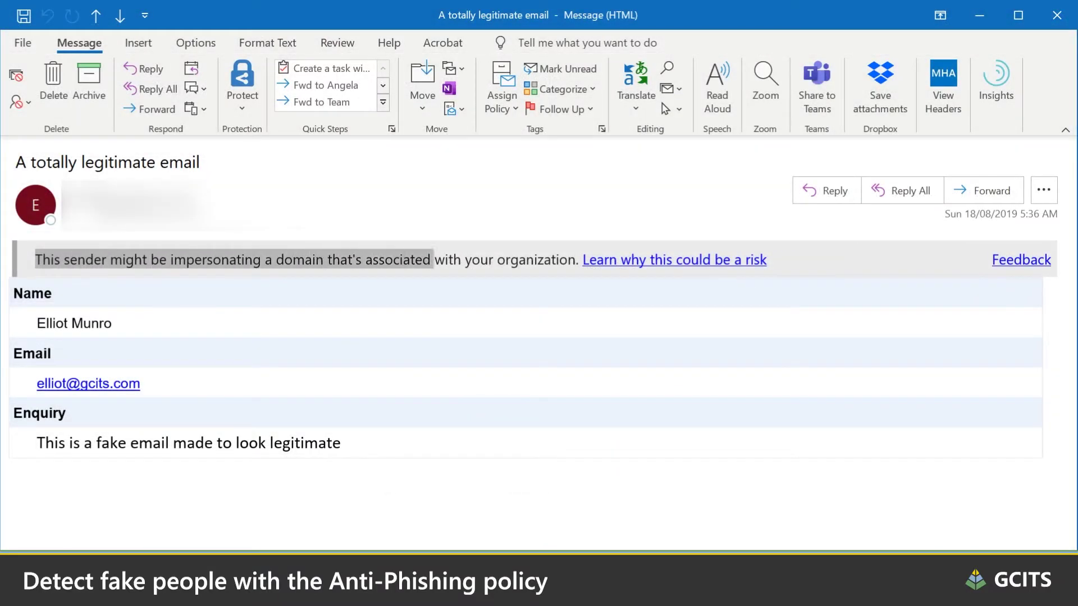
pyautogui.moveTo(433, 259); pyautogui.dragTo(767, 260)
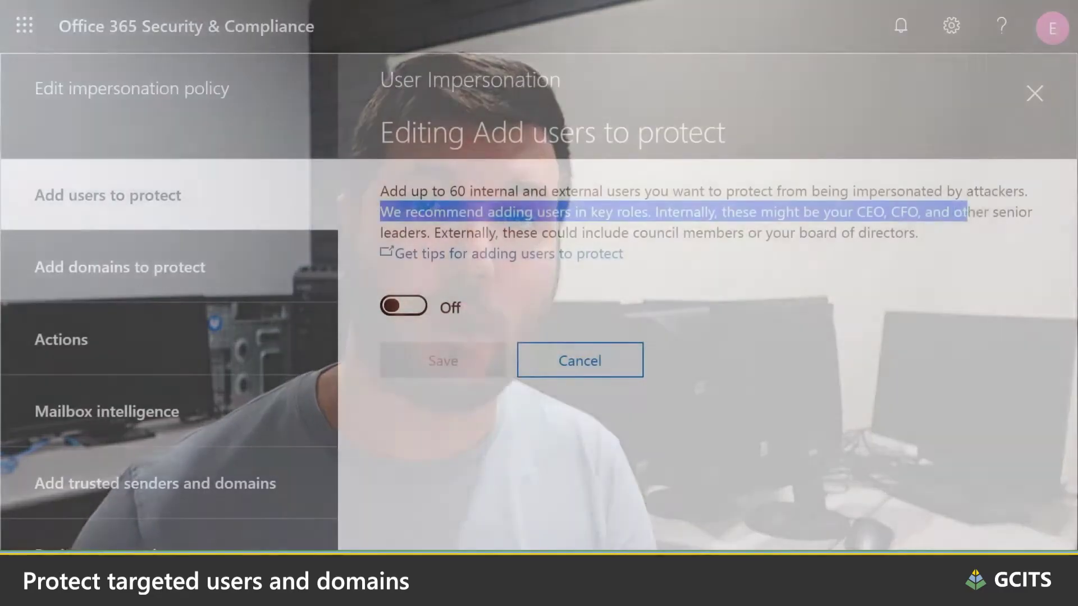
# Switch 'Add users to protect' On and add a colleague's email address as a protected user.
pyautogui.moveTo(999, 213); pyautogui.dragTo(1055, 234)
pyautogui.click(413, 306)
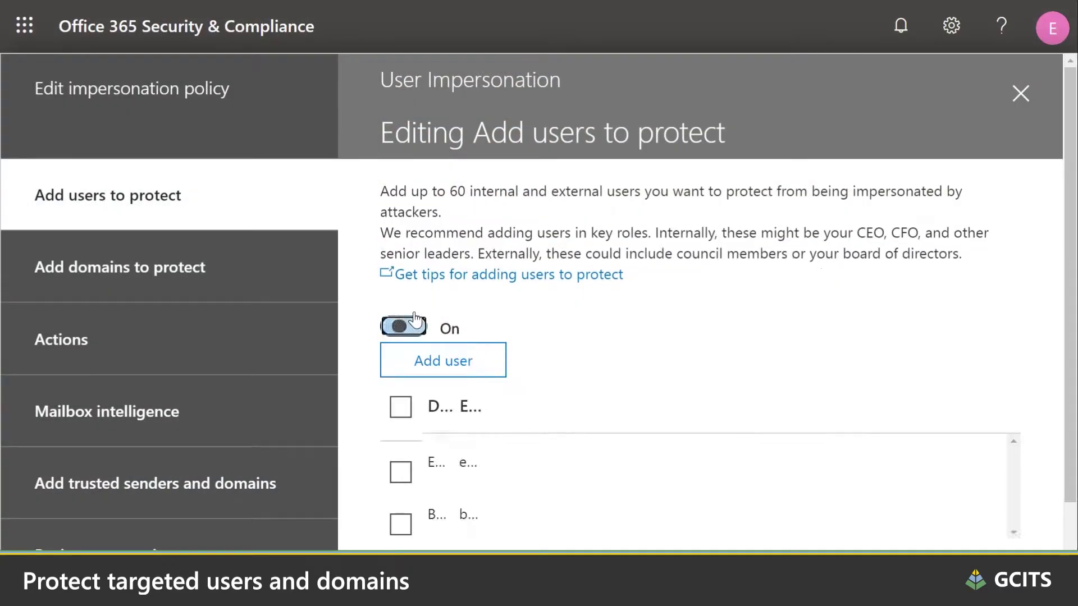
pyautogui.scroll(-2, 426, 315)
pyautogui.click(449, 281)
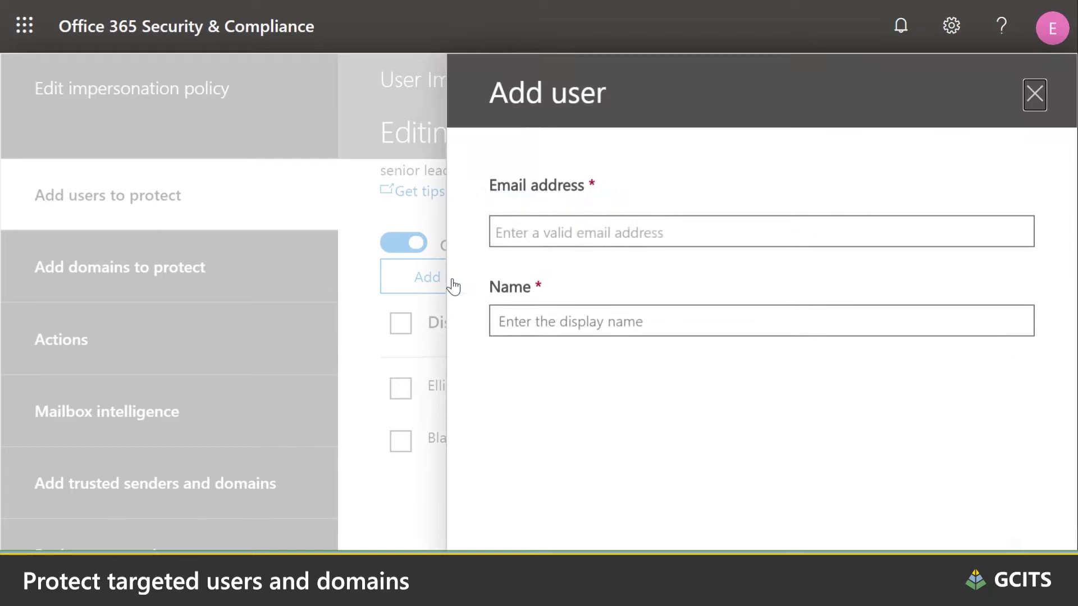
pyautogui.click(556, 274)
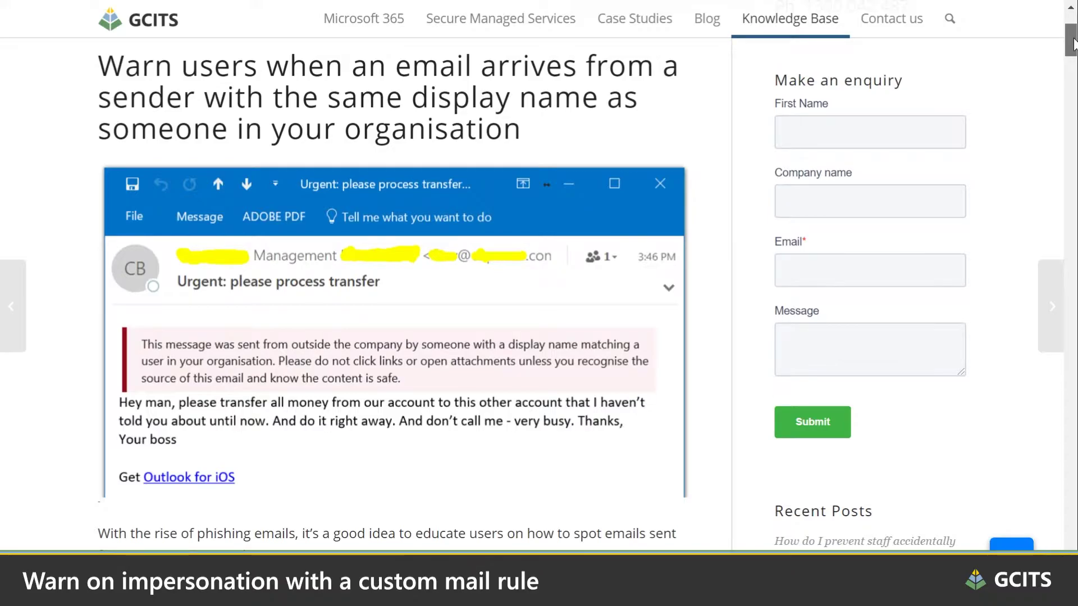
# Scroll the GCITS article down and select every line of the impersonation-warning PowerShell script.
pyautogui.moveTo(1073, 42); pyautogui.dragTo(1074, 165)
pyautogui.moveTo(149, 150); pyautogui.dragTo(334, 501)
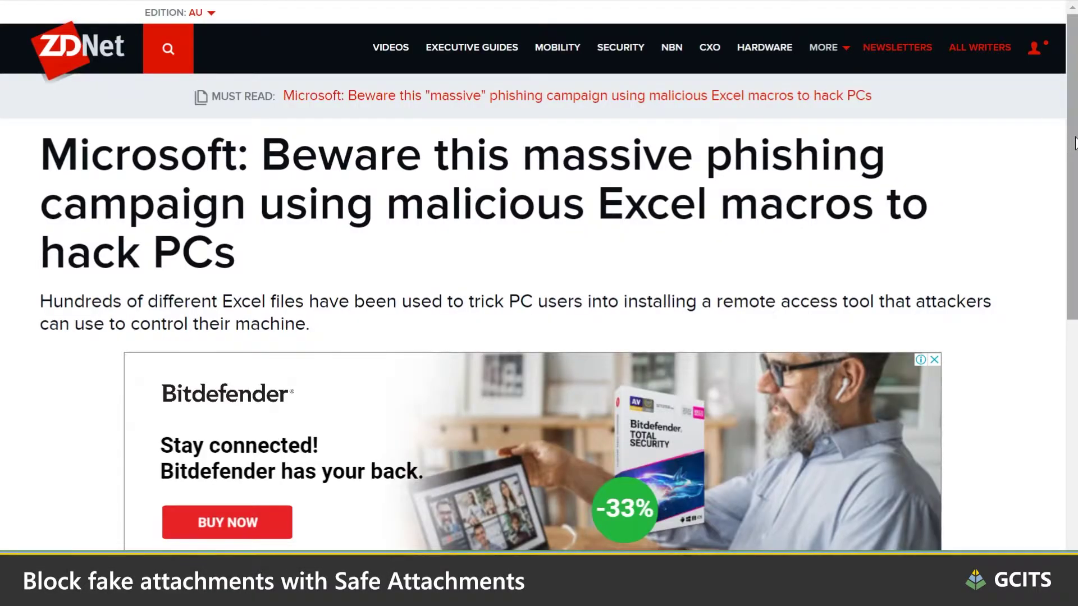
# Scroll into the ZDNet Excel-macro phishing article and highlight its first paragraph.
pyautogui.scroll(-3, 1063, 145)
pyautogui.scroll(-10, 1076, 189)
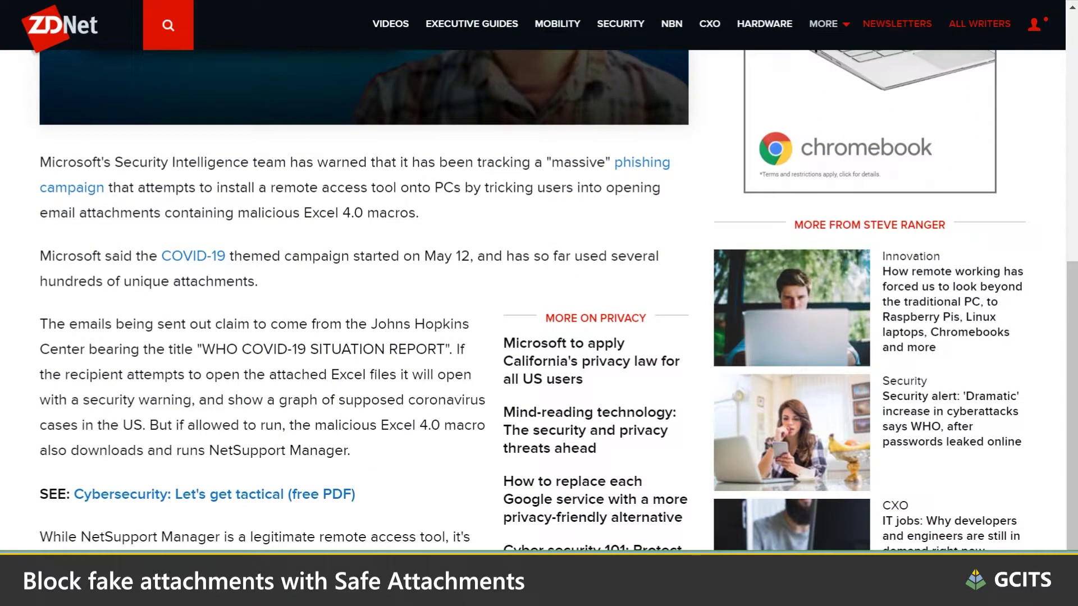
pyautogui.moveTo(40, 162); pyautogui.dragTo(440, 223)
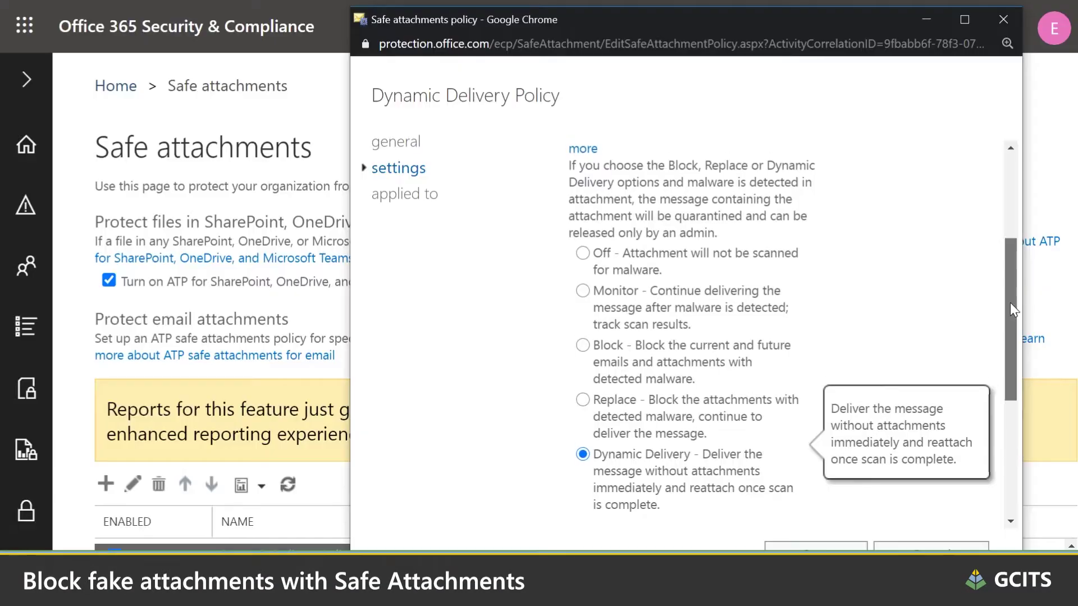
pyautogui.moveTo(1011, 303); pyautogui.dragTo(1012, 387)
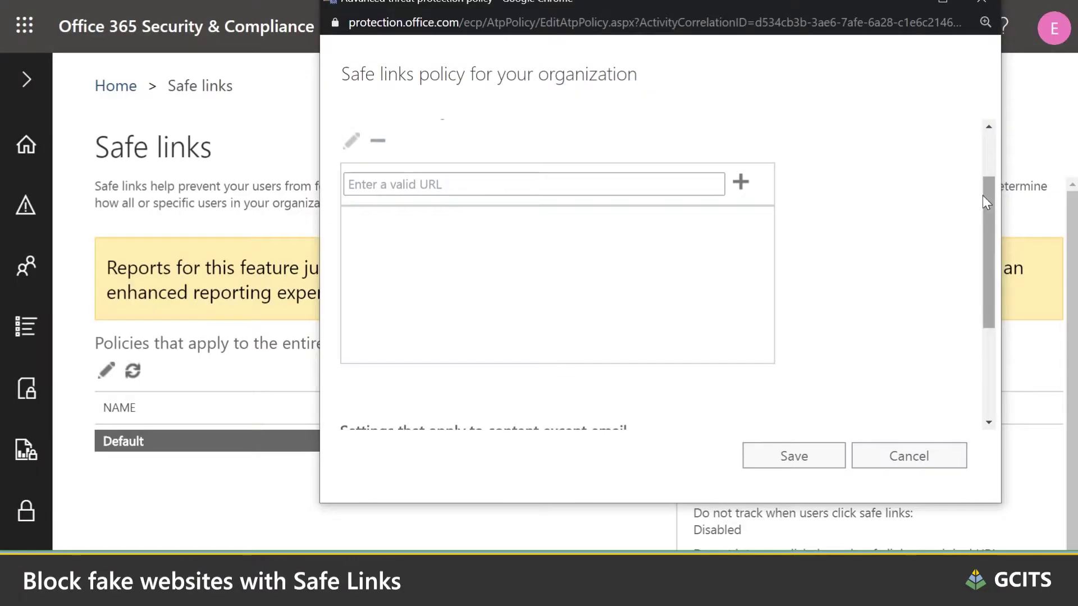
pyautogui.moveTo(982, 196); pyautogui.dragTo(994, 297)
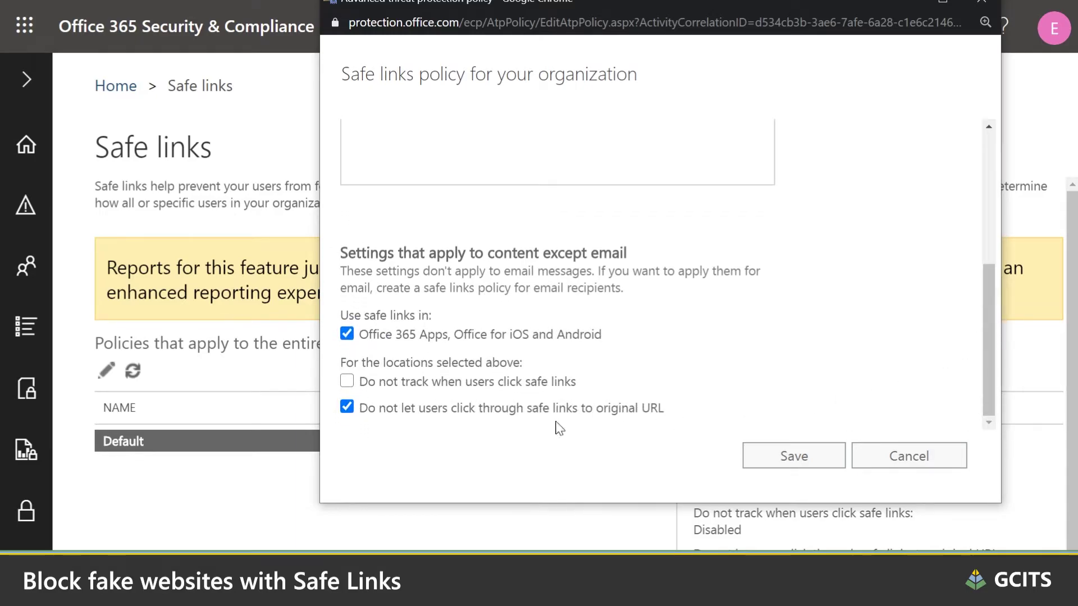
pyautogui.moveTo(510, 420)
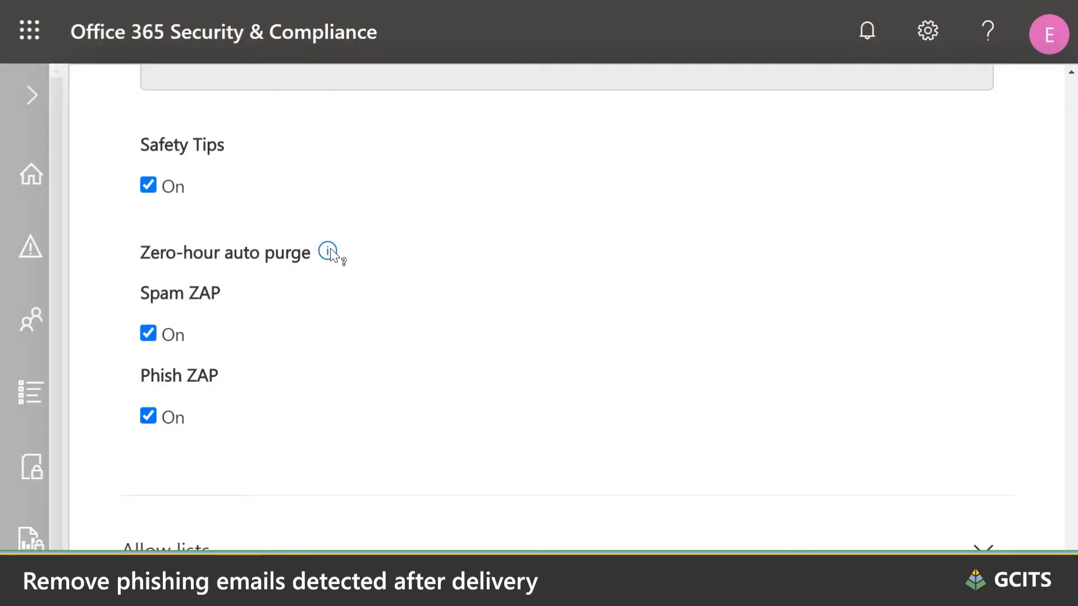
# Show the zero-hour auto purge info next to the enabled Spam ZAP and Phish ZAP settings.
pyautogui.click(332, 255)
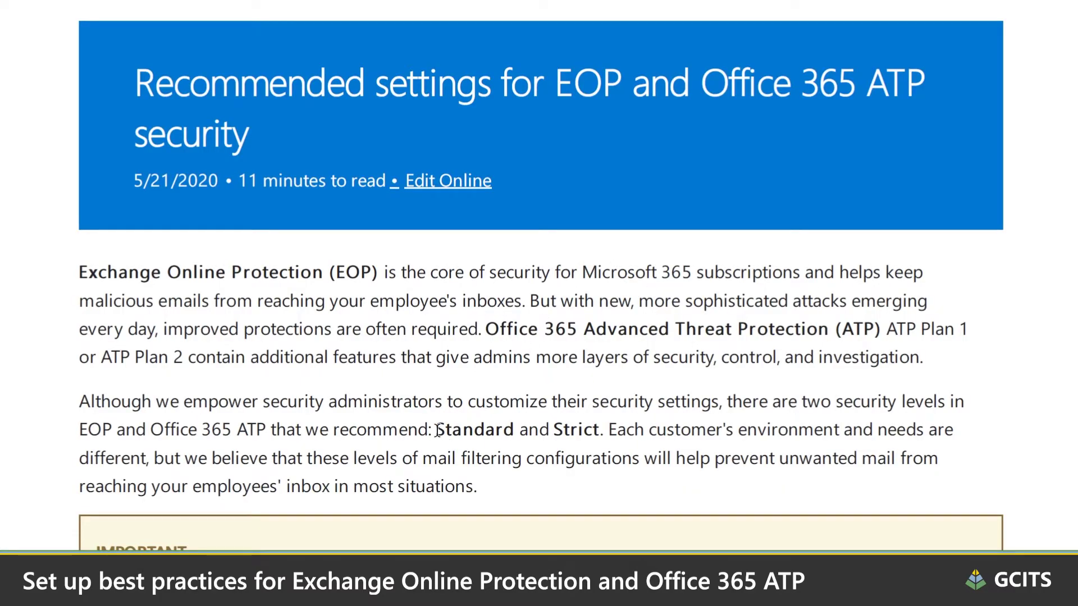
# Highlight the Standard and Strict levels, then the 'Office ATP anti-phishing policy settings' heading.
pyautogui.moveTo(595, 433); pyautogui.dragTo(595, 432)
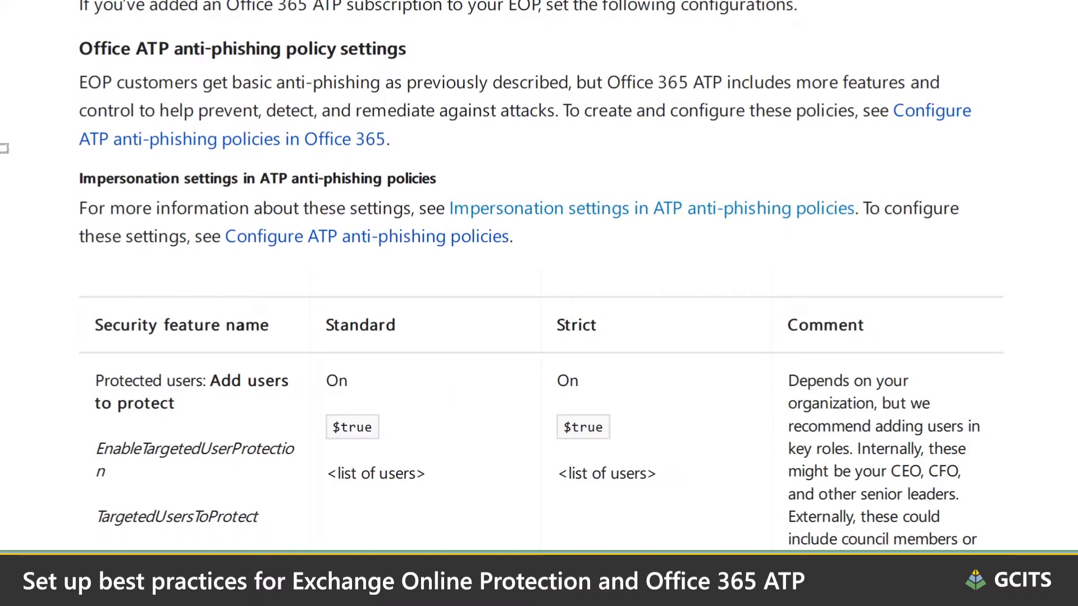
pyautogui.moveTo(100, 48); pyautogui.dragTo(275, 56)
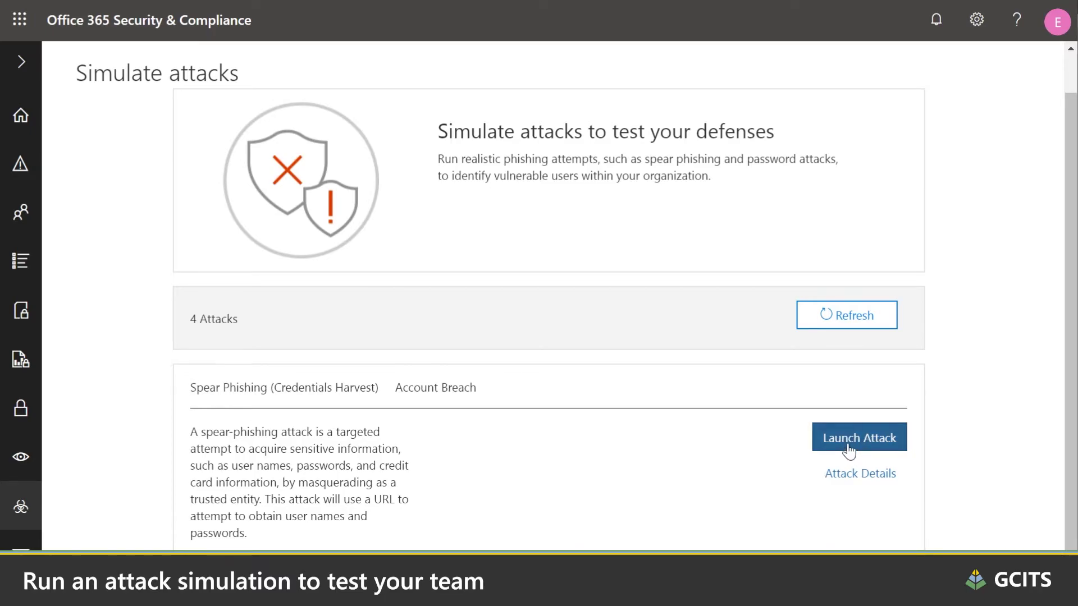
# Launch the Spear Phishing (Credentials Harvest) attack and open its prize link, which Safe Links blocks.
pyautogui.click(849, 444)
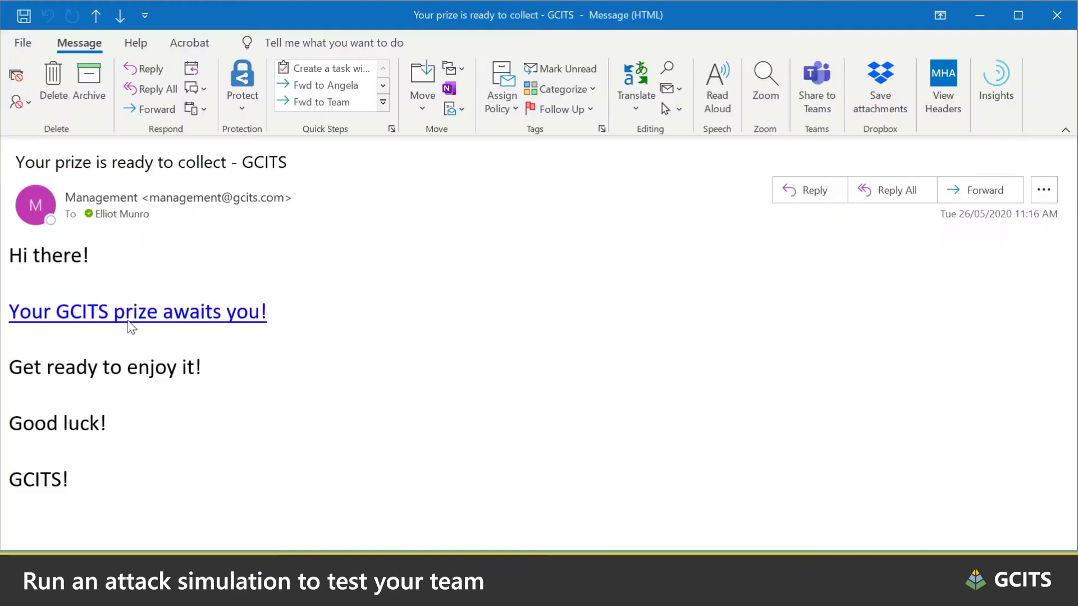
pyautogui.click(133, 318)
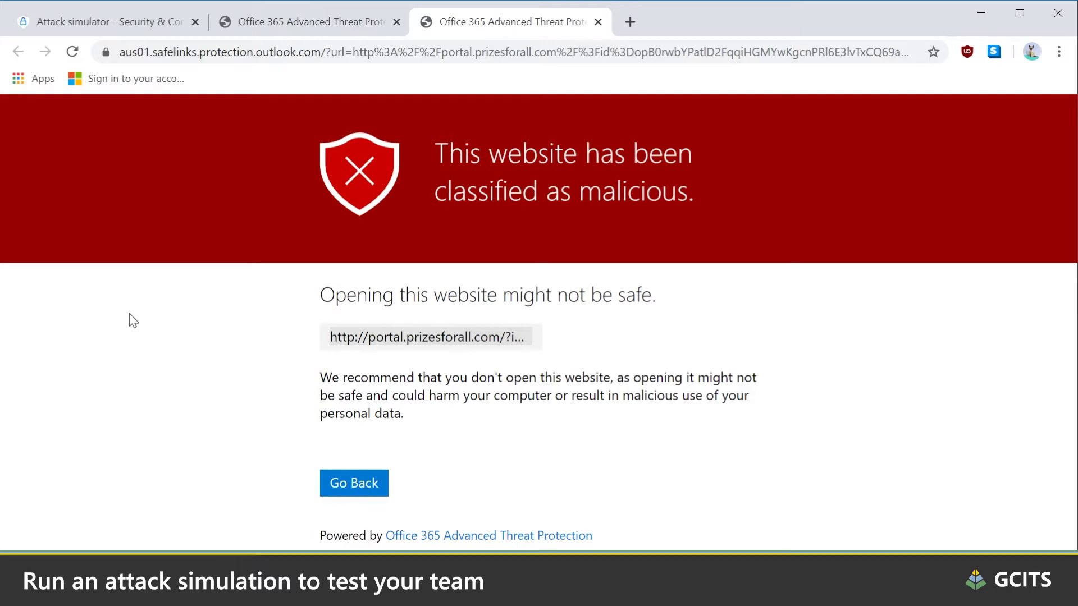
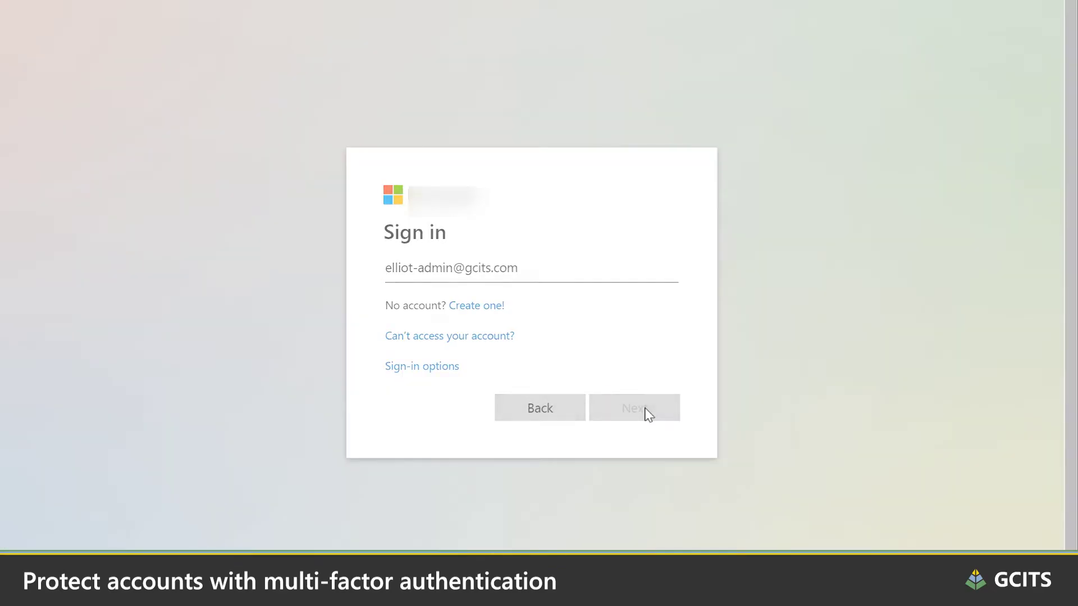
# Sign in to the admin account with its password, reaching the Authenticator approval request.
pyautogui.click(648, 414)
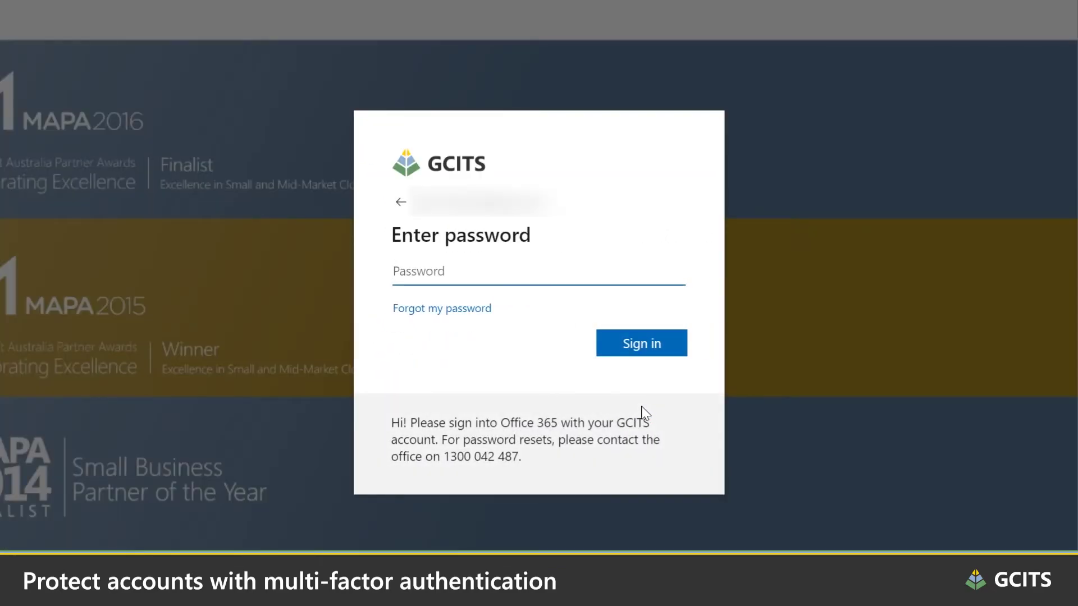
pyautogui.hotkey('ctrl', 'v')
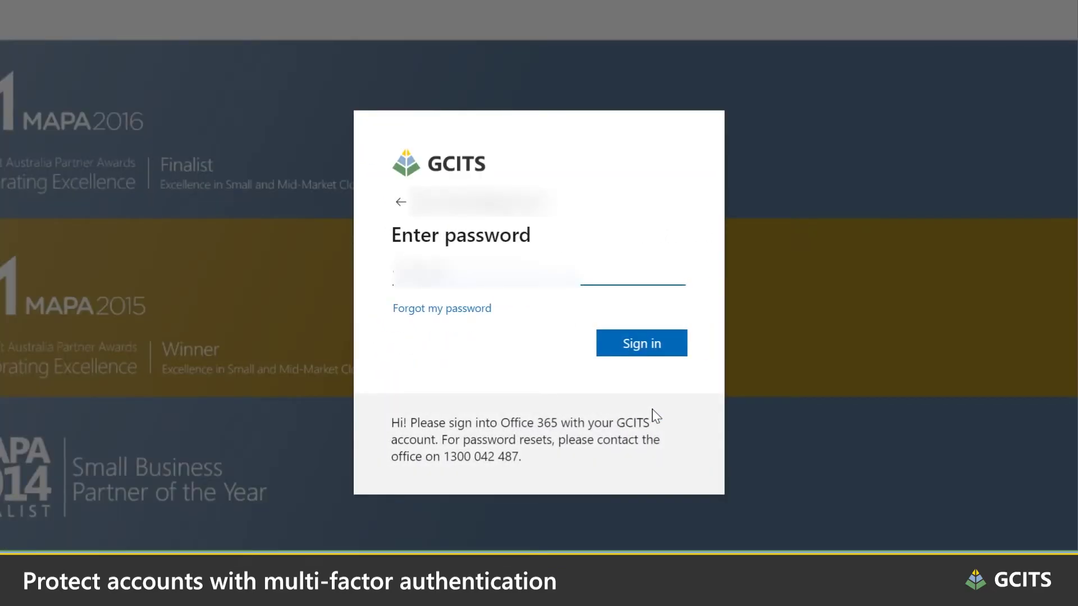
pyautogui.press('Return')
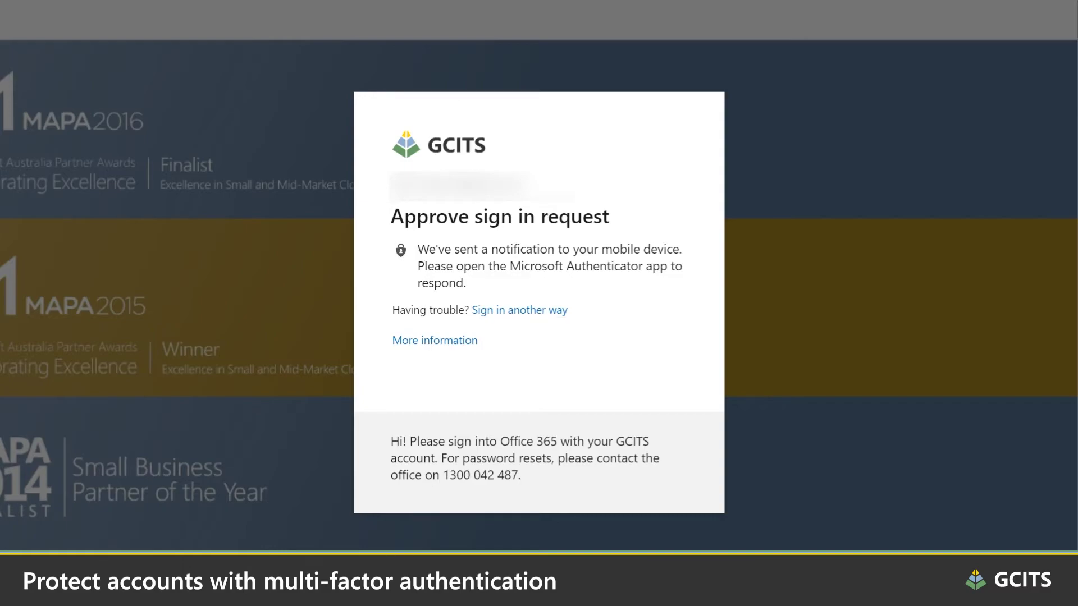
pyautogui.tripleClick(421, 250)
pyautogui.click(493, 288)
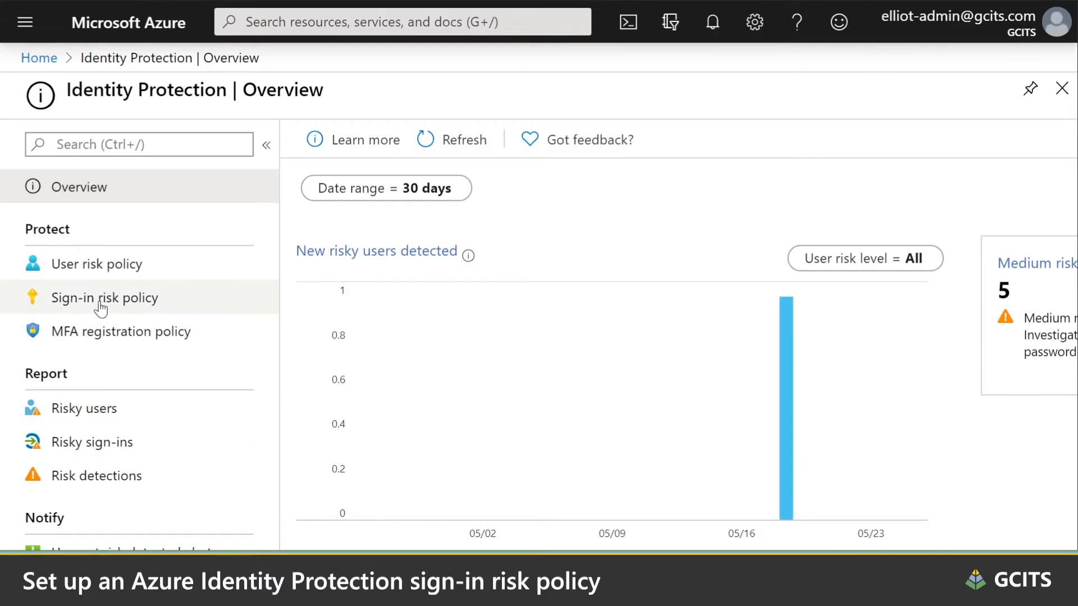
# Open the sign-in risk policy to check its High-risk condition and MFA access control.
pyautogui.click(134, 314)
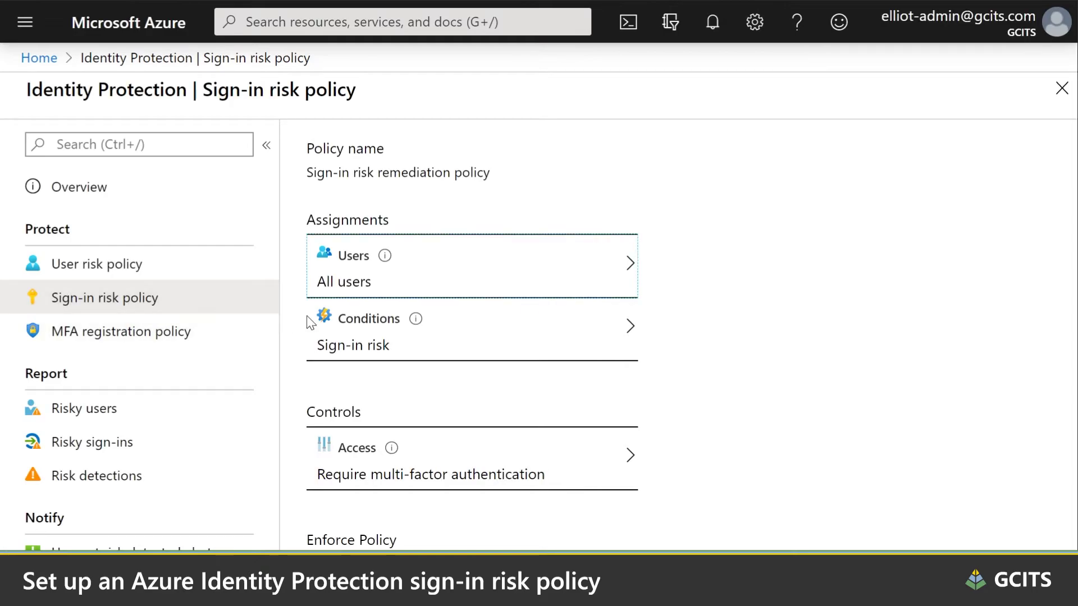
pyautogui.click(426, 344)
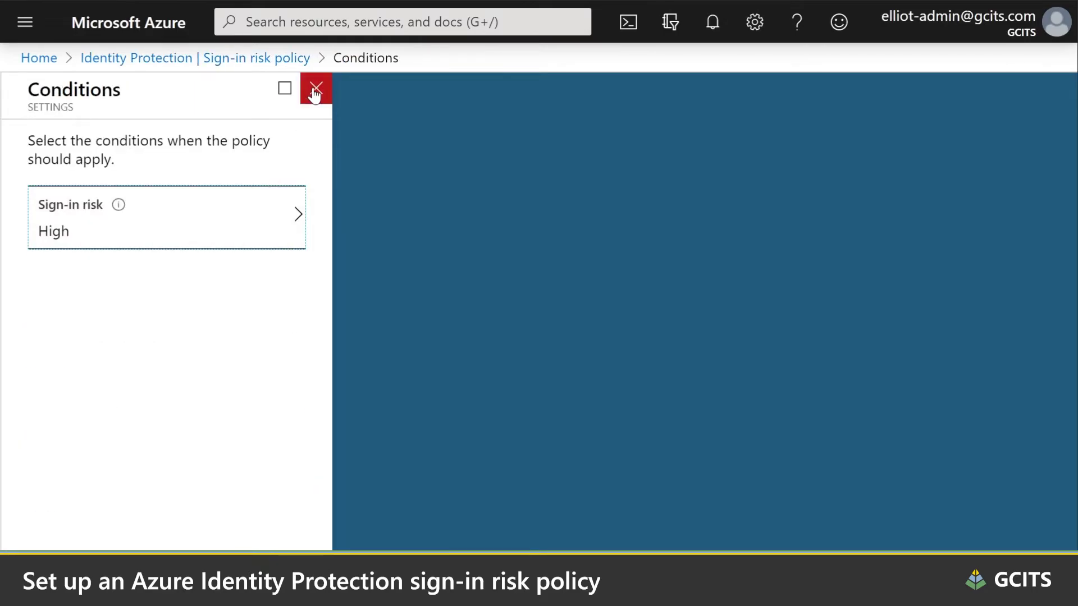
pyautogui.click(315, 89)
pyautogui.click(531, 449)
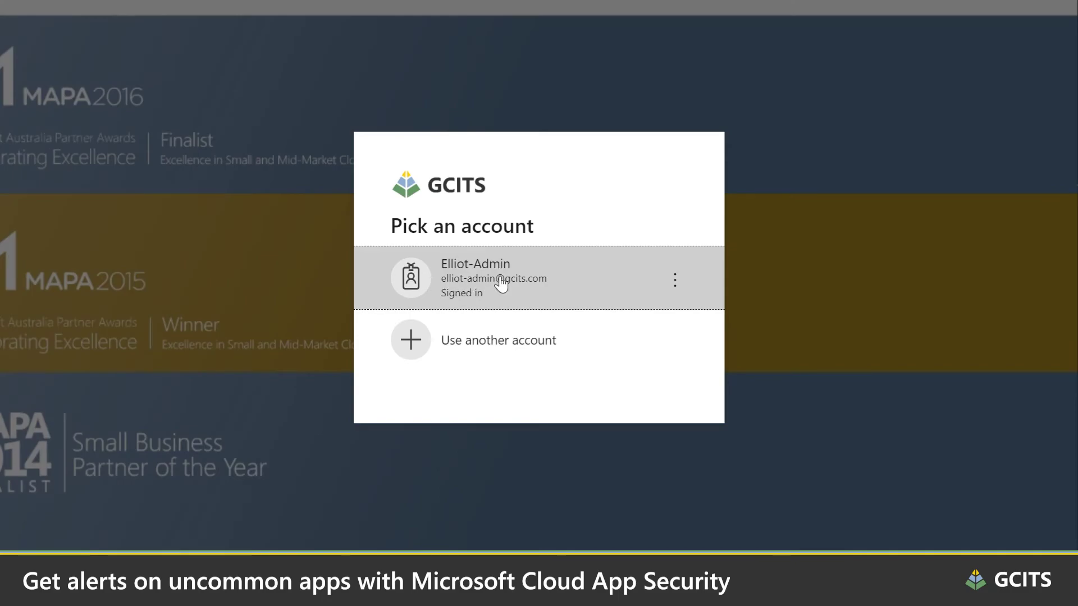
# As the admin account, accept Totally Legitimate Application's requested permissions for the organization.
pyautogui.click(502, 283)
pyautogui.moveTo(383, 147); pyautogui.dragTo(550, 150)
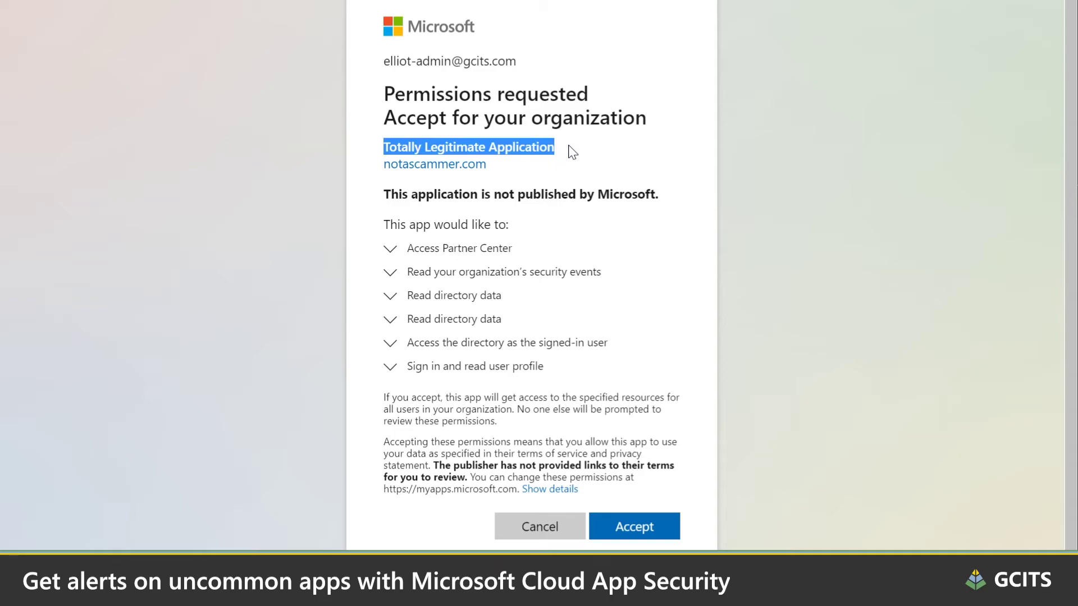
pyautogui.click(569, 146)
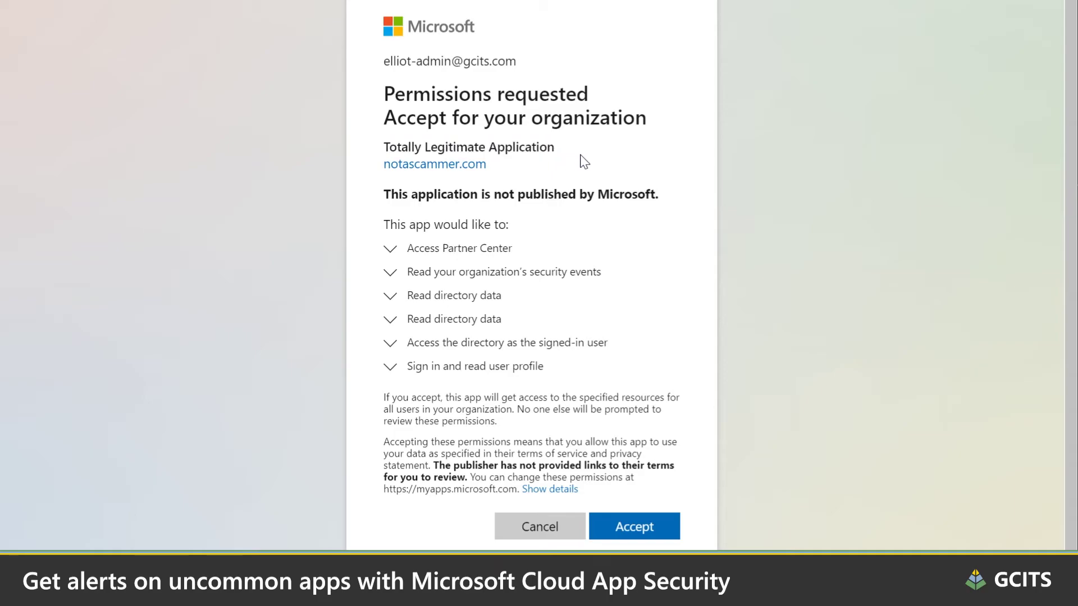
pyautogui.click(633, 531)
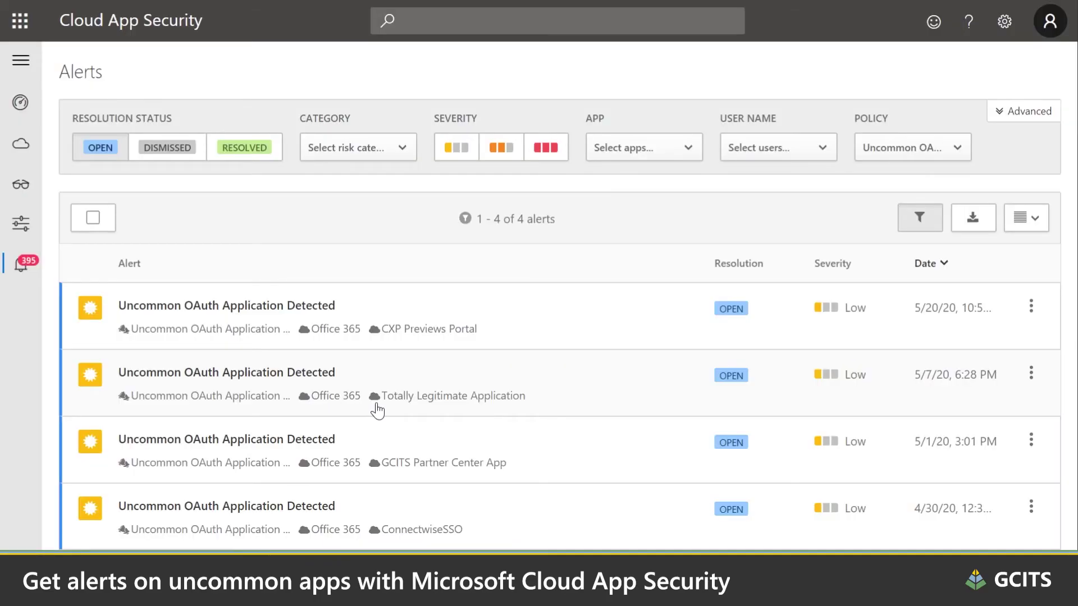
pyautogui.moveTo(382, 406); pyautogui.dragTo(526, 411)
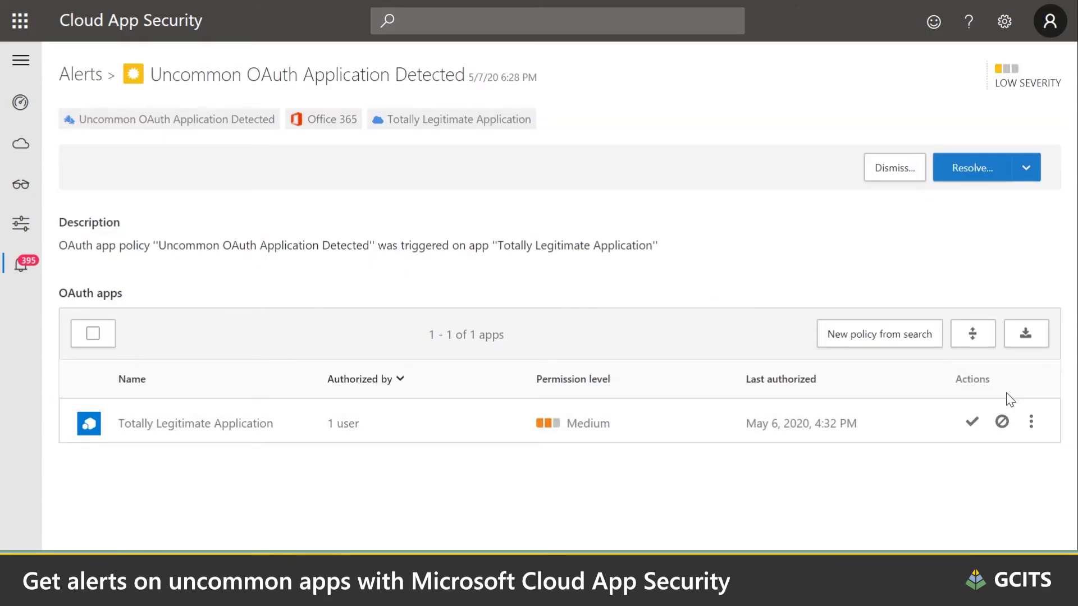
# Ban Totally Legitimate Application from its alert, keeping user notification enabled.
pyautogui.click(1003, 422)
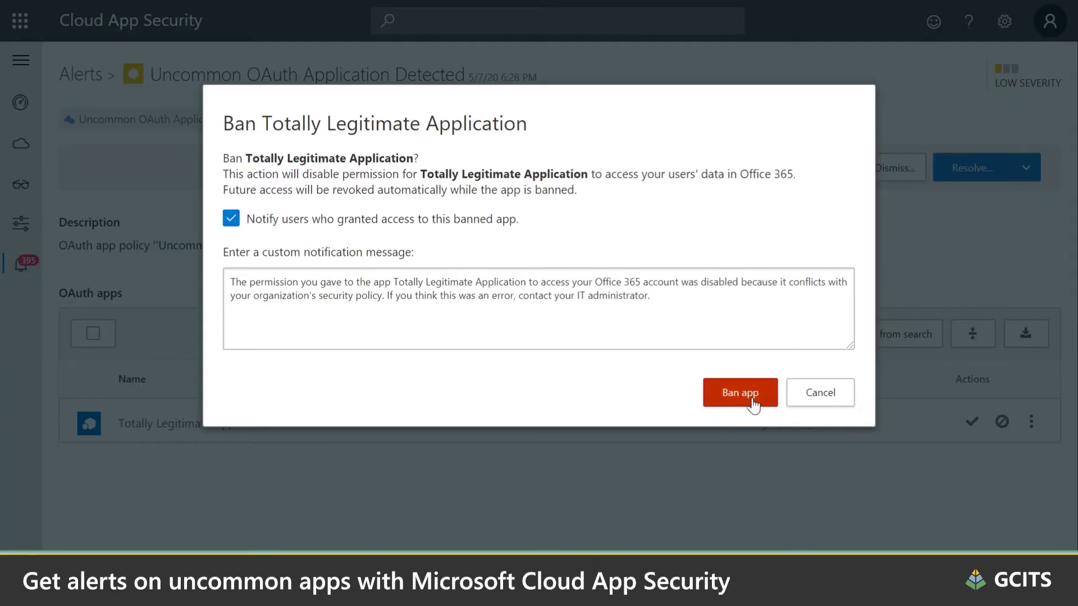
pyautogui.click(751, 400)
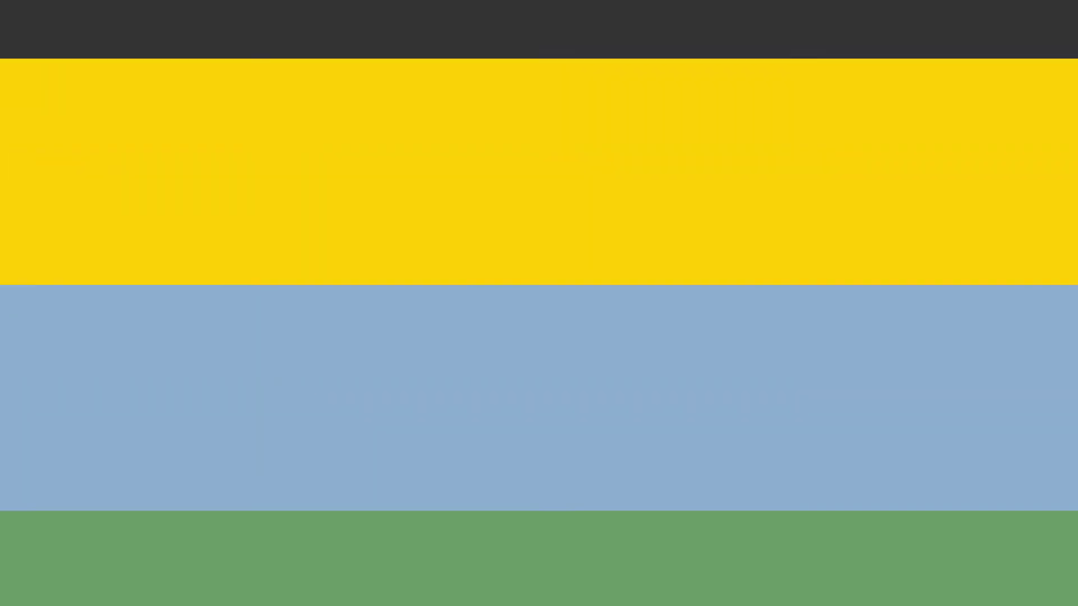